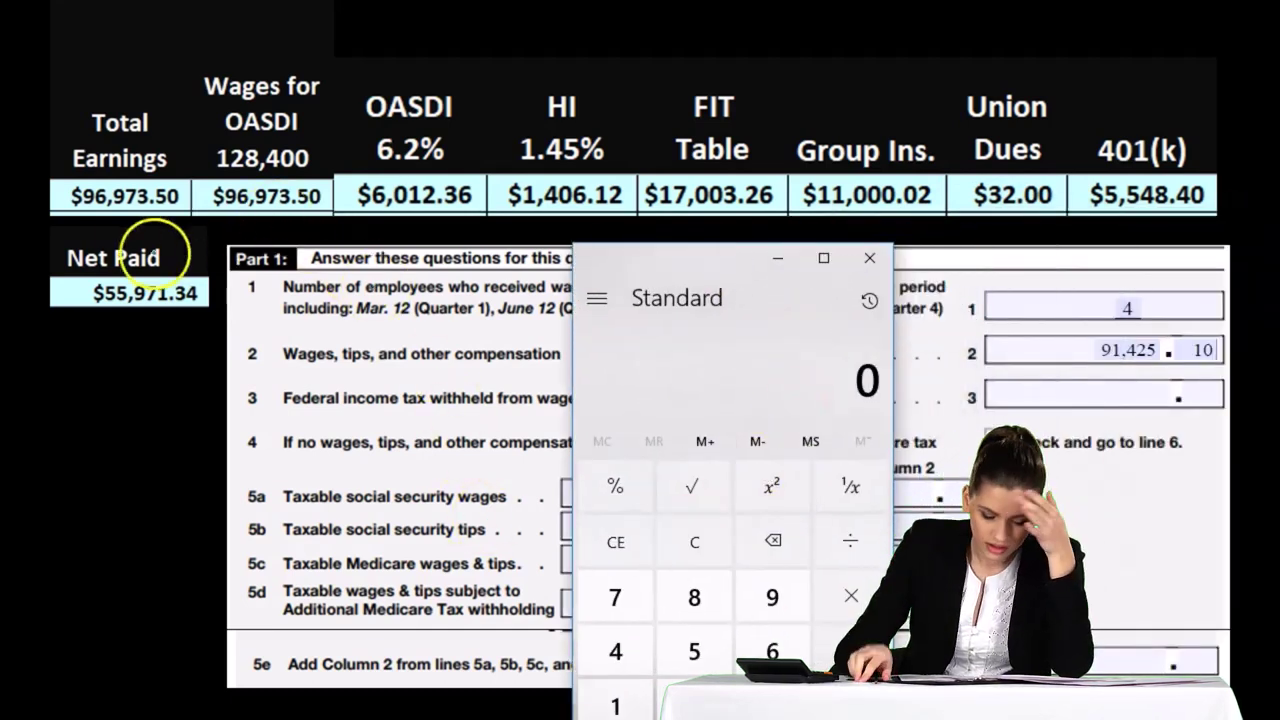
# Step: Subtract the 401(k) amount 5,548.40 from total earnings 96,973.50 and move the calculator off the form
pyautogui.write('96')
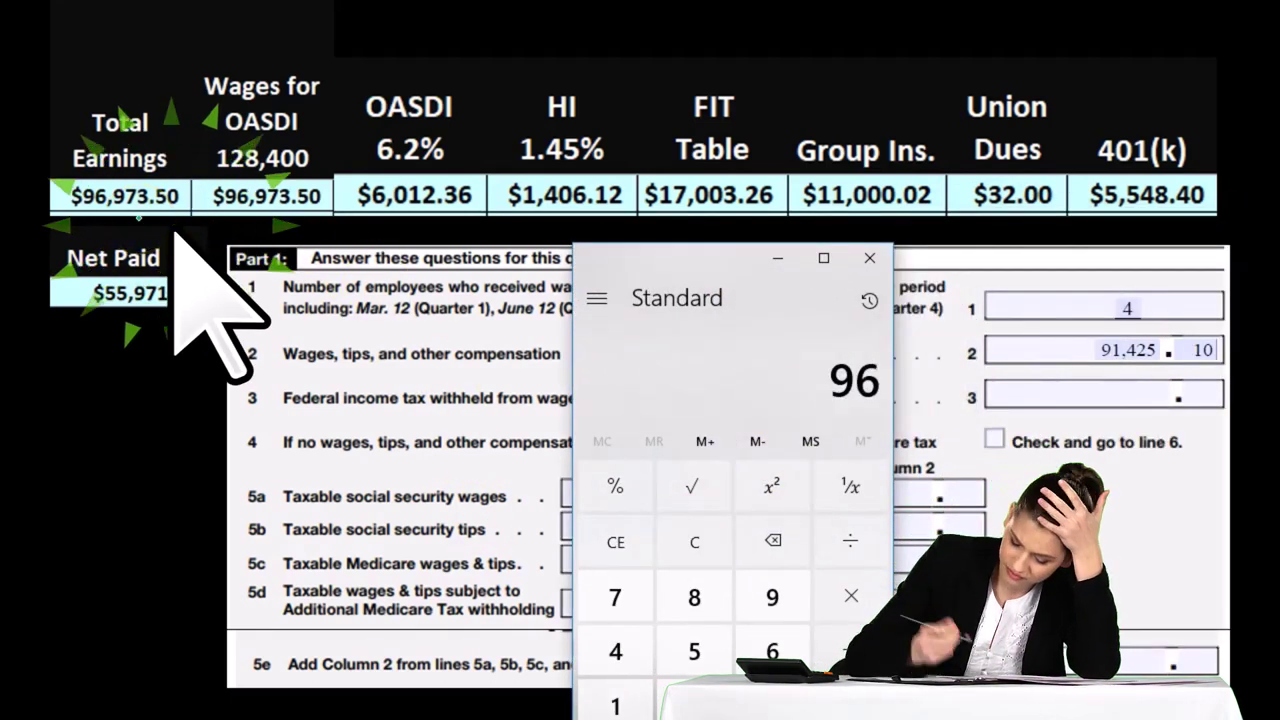
pyautogui.write(',973.5')
pyautogui.press('-')
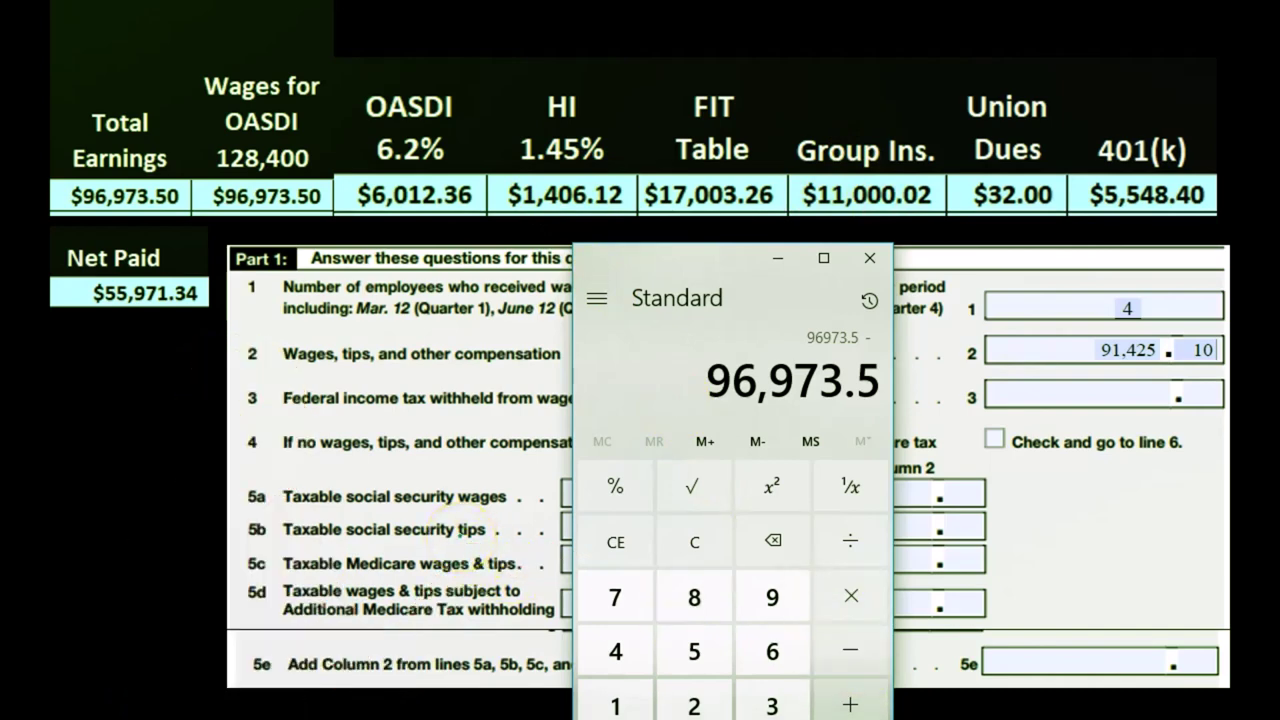
pyautogui.write('8.4')
pyautogui.press('Return')
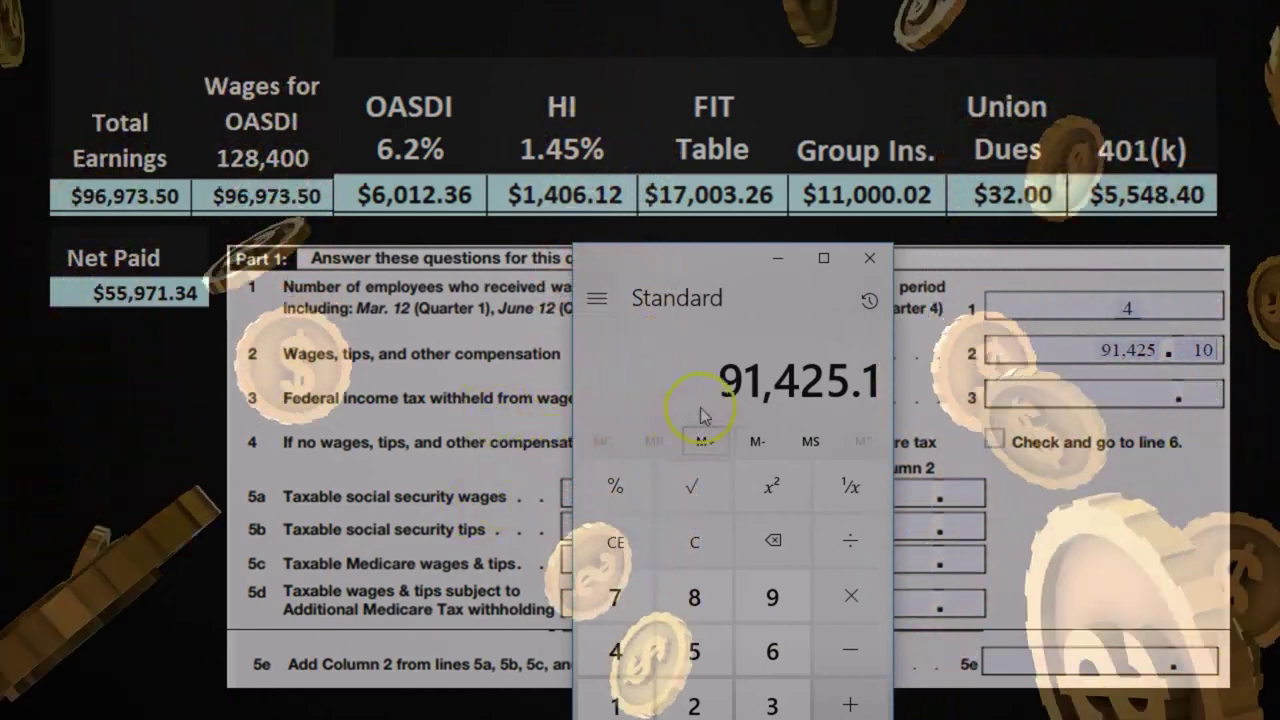
pyautogui.moveTo(705, 268); pyautogui.dragTo(1279, 270)
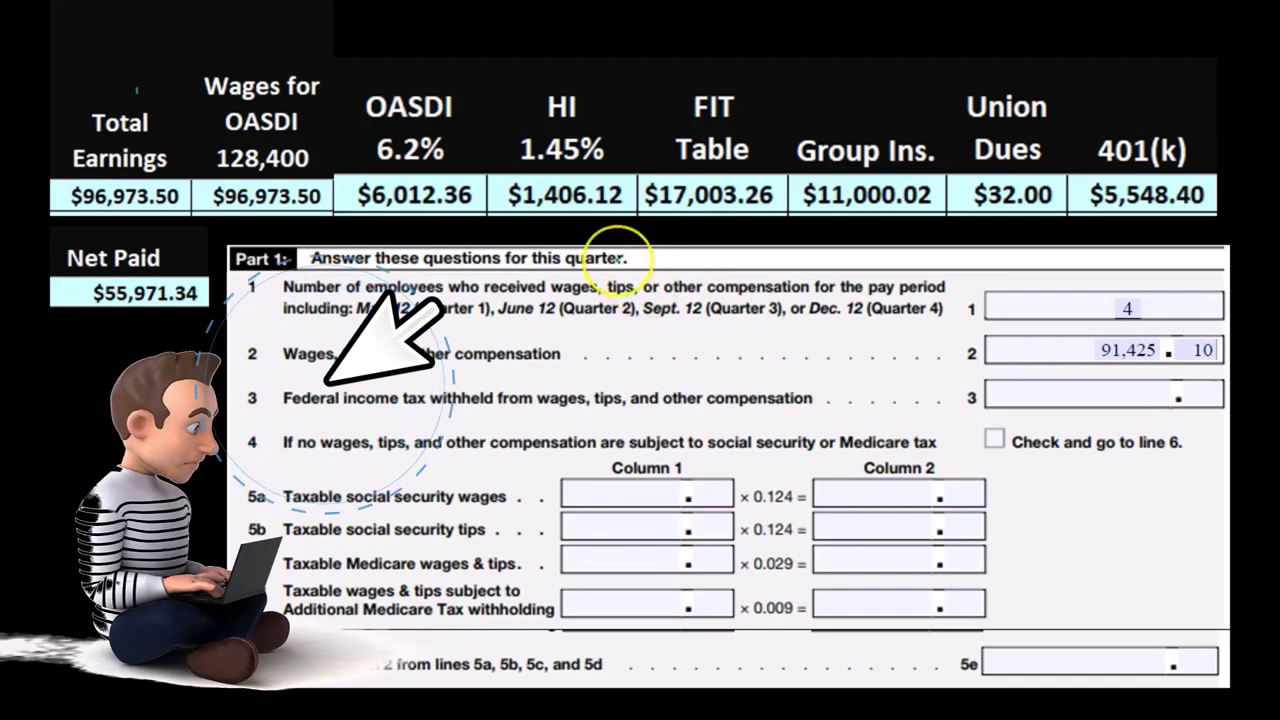
pyautogui.click(845, 200)
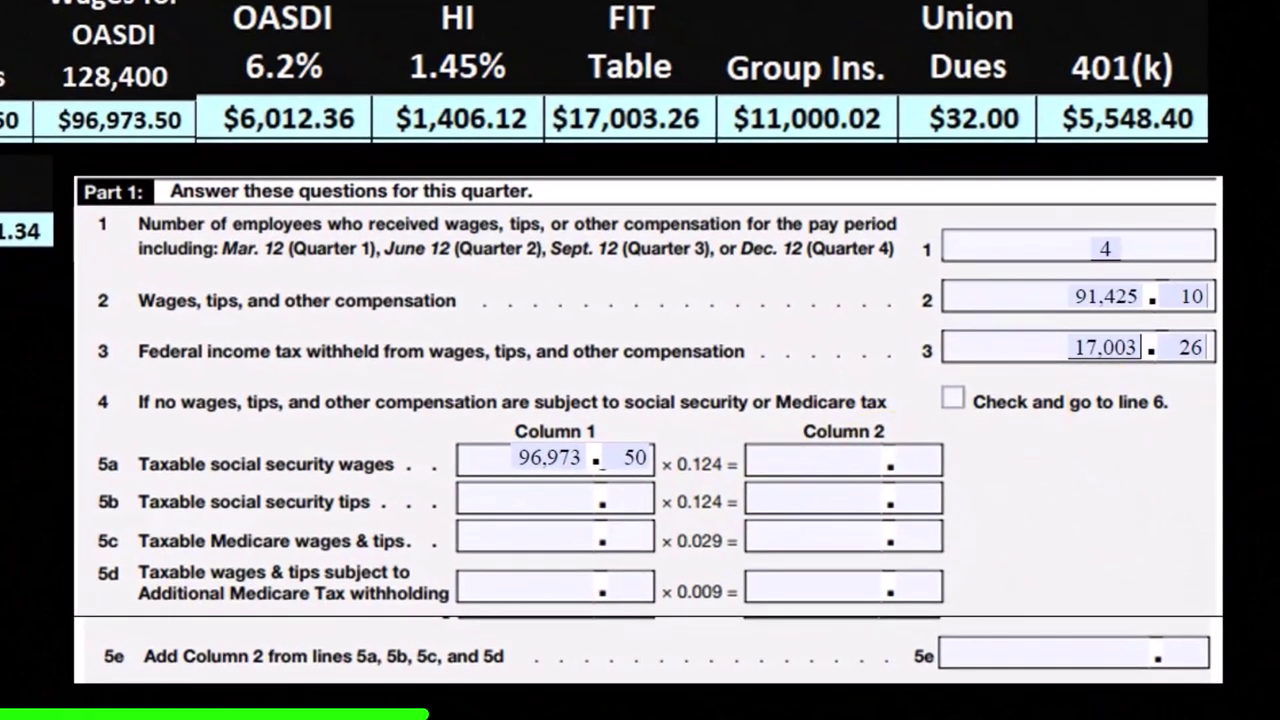
# Step: Switch to Calculator, clear it and multiply the taxable social security wages 96,973.50 by 0.124 for line 5a
pyautogui.hotkey('alt', 'Tab')
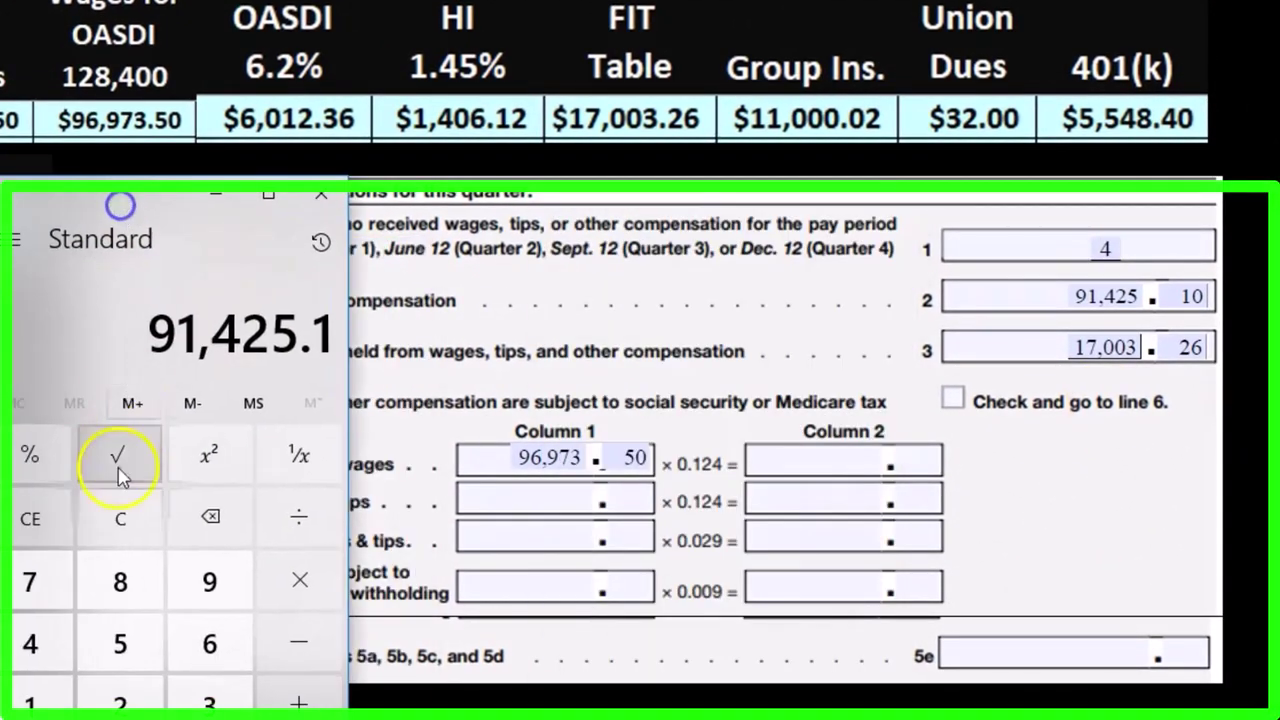
pyautogui.click(121, 519)
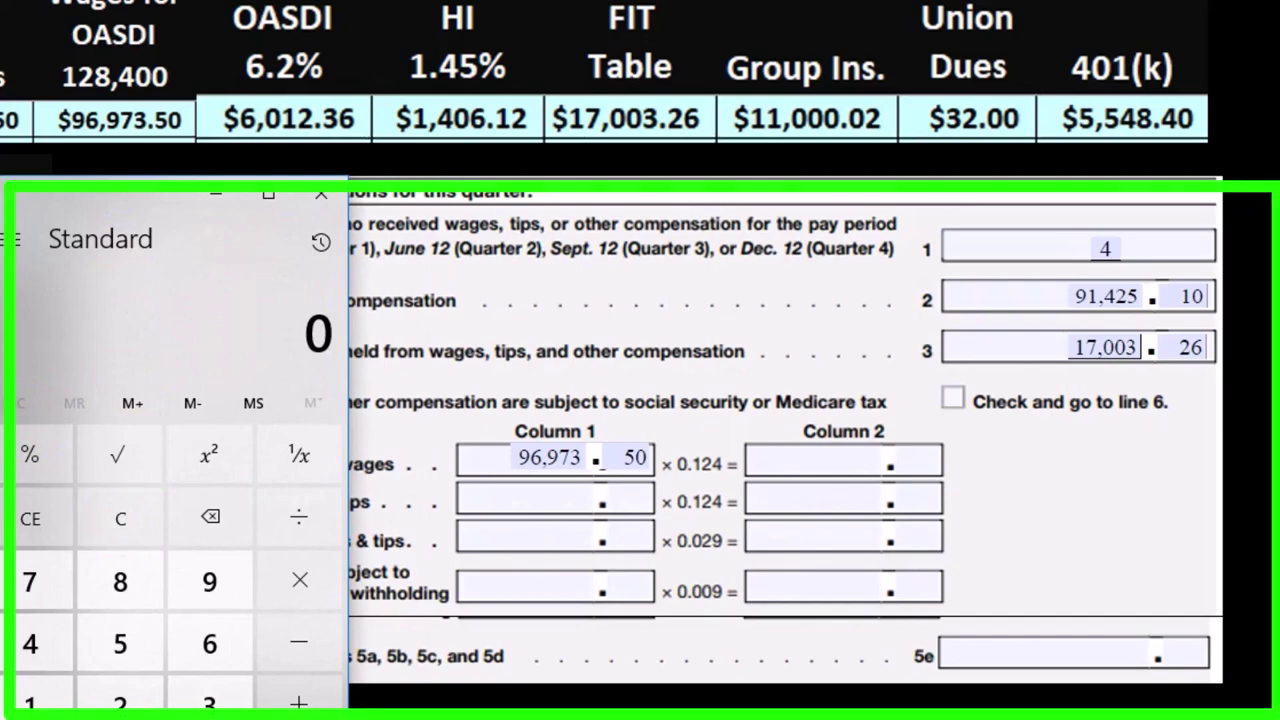
pyautogui.write('96973.5')
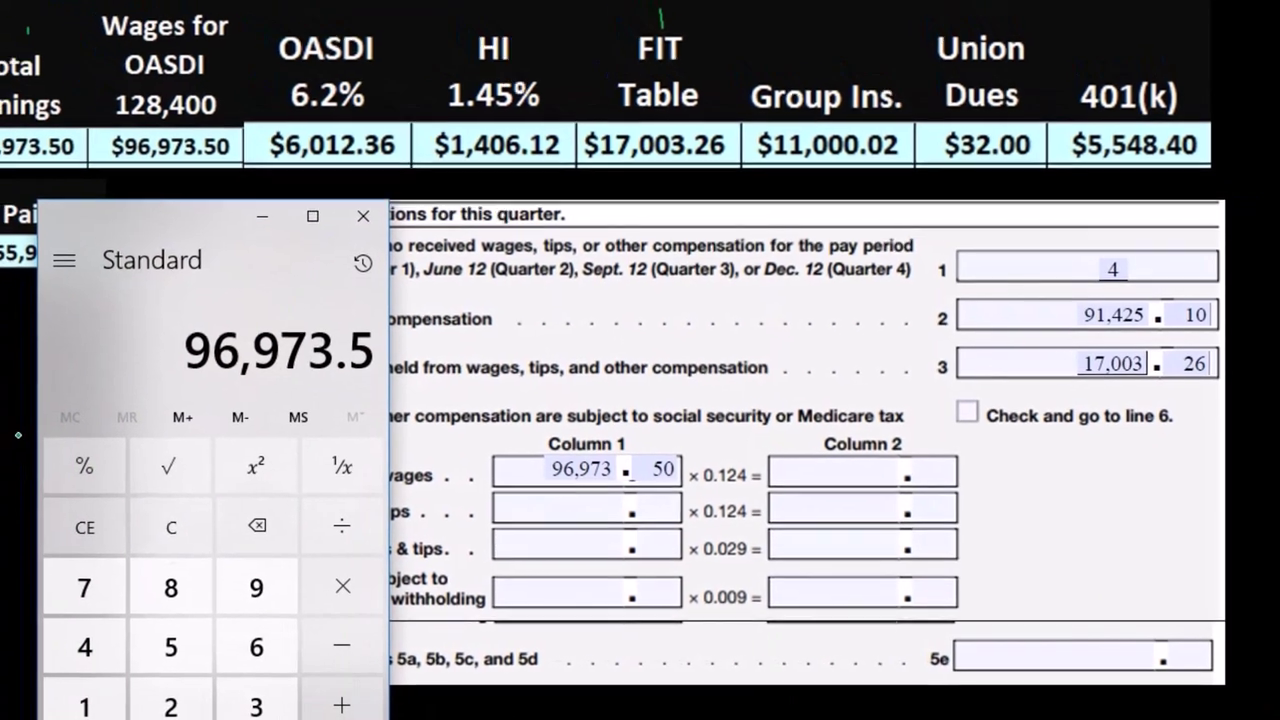
pyautogui.press('*')
pyautogui.write('0.')
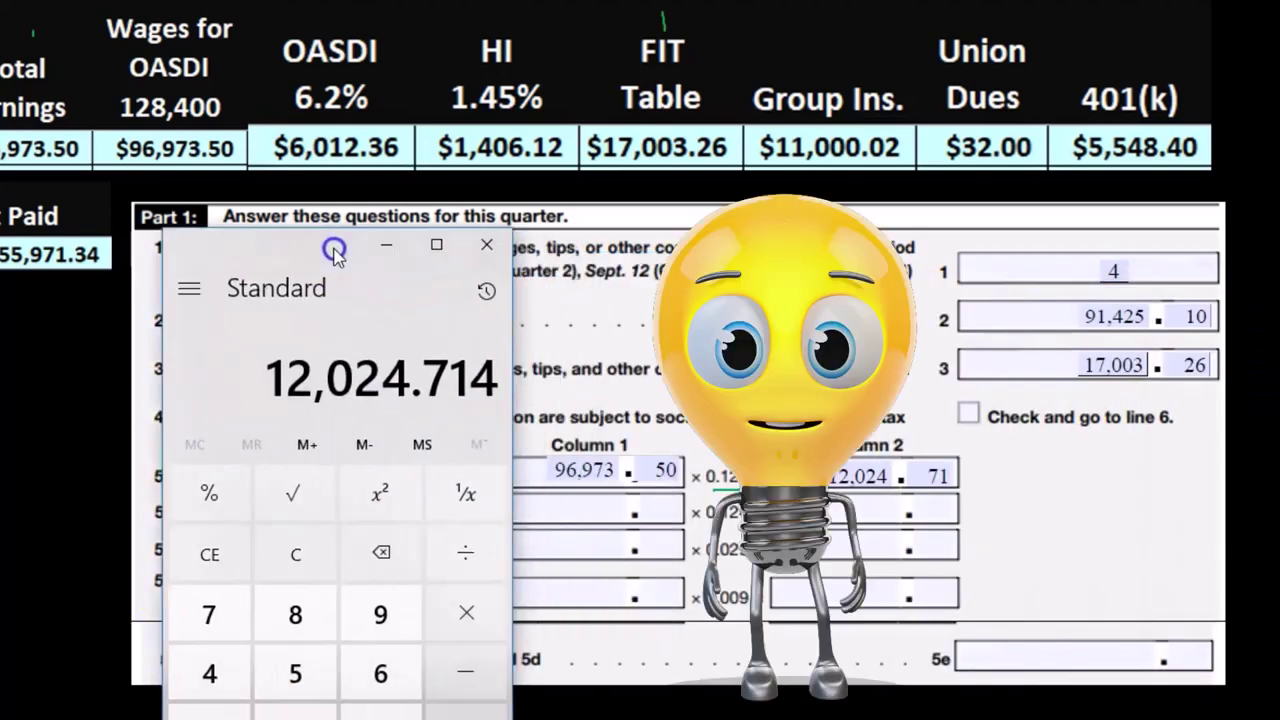
# Step: Clear the calculator and double the 6.2 percent OASDI rate to check the line 5a multiplier
pyautogui.click(292, 548)
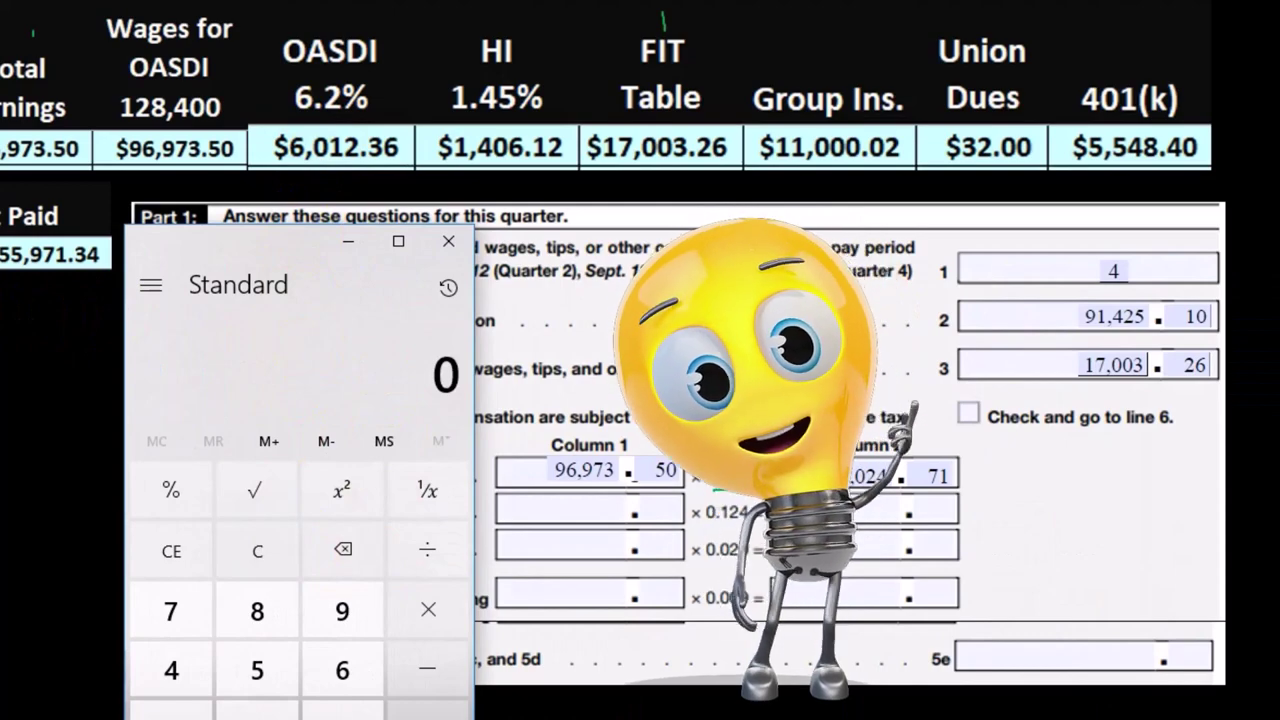
pyautogui.write('6.2')
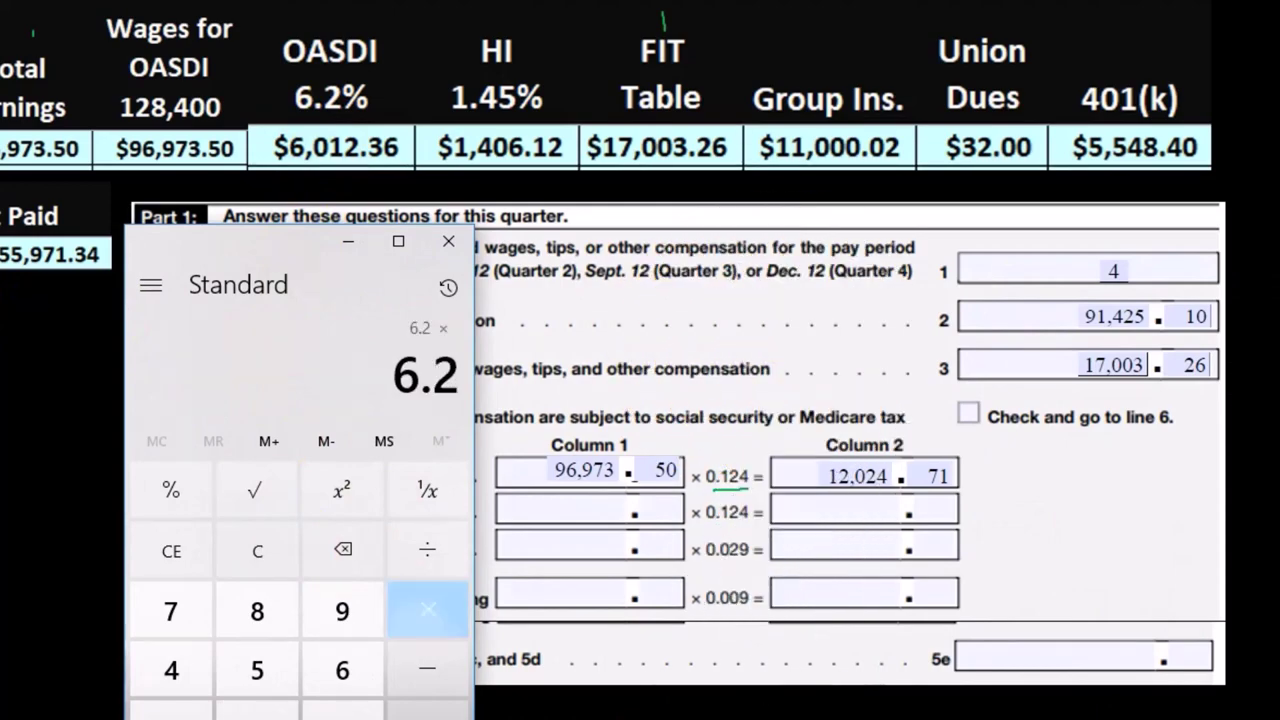
pyautogui.write('2')
pyautogui.press('Return')
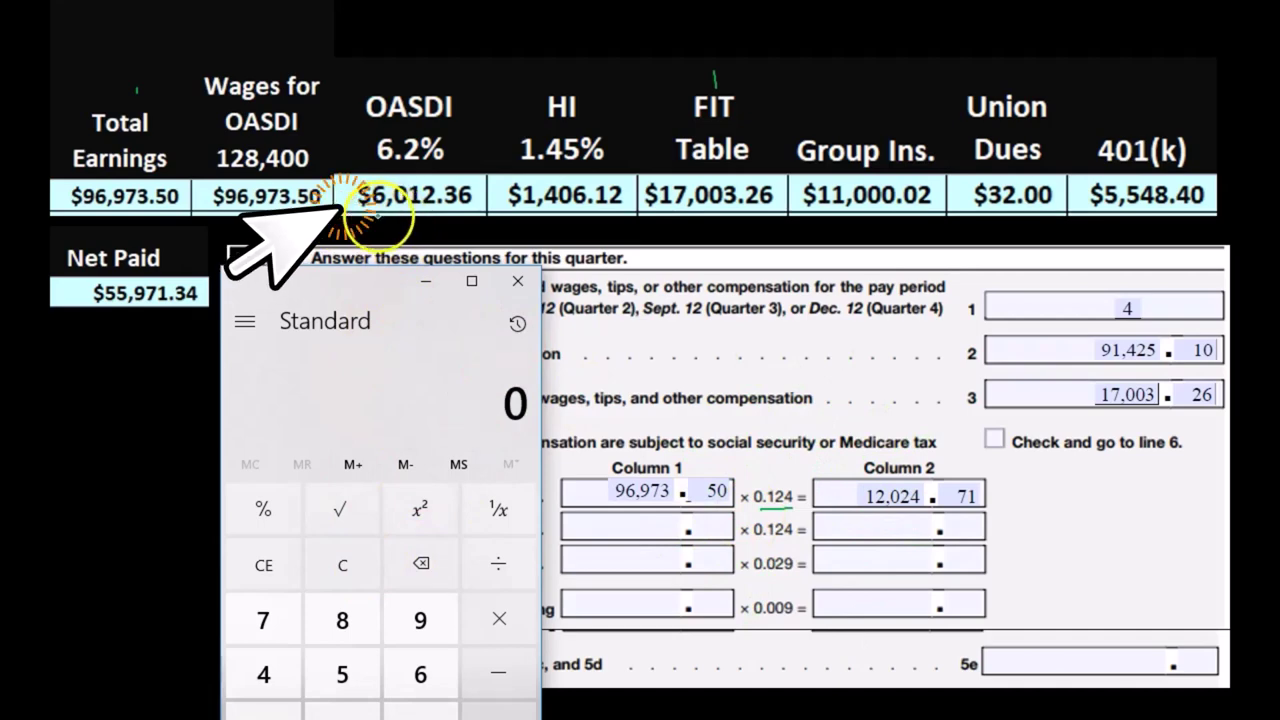
# Step: Double the OASDI withholding of 6,012.36 to cross-check line 5a, and close the calculator
pyautogui.write('6012.36')
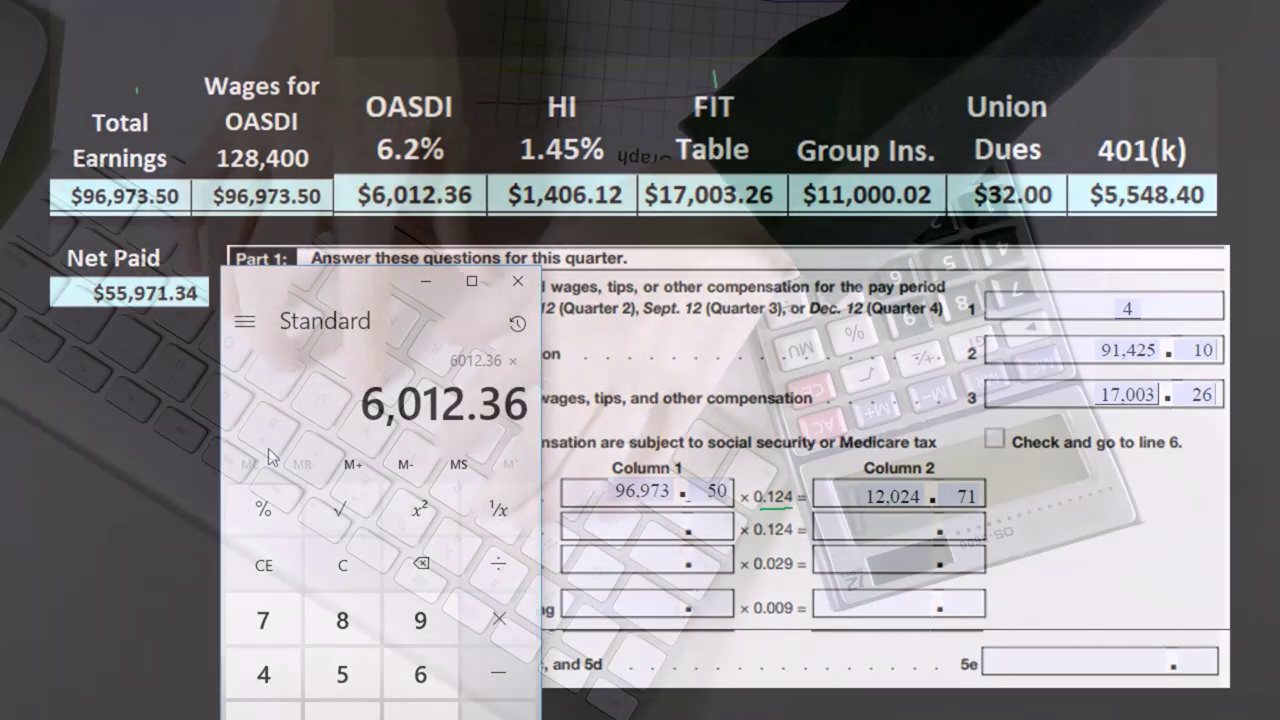
pyautogui.write('*2=')
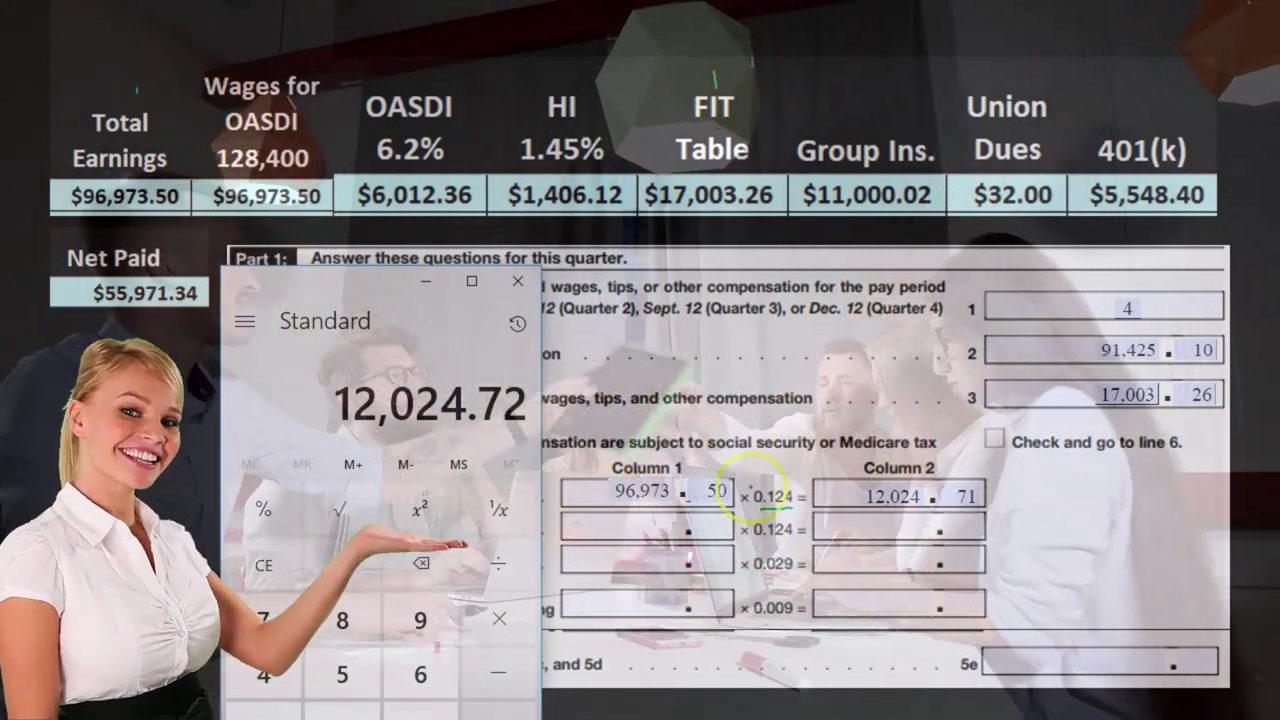
pyautogui.click(518, 281)
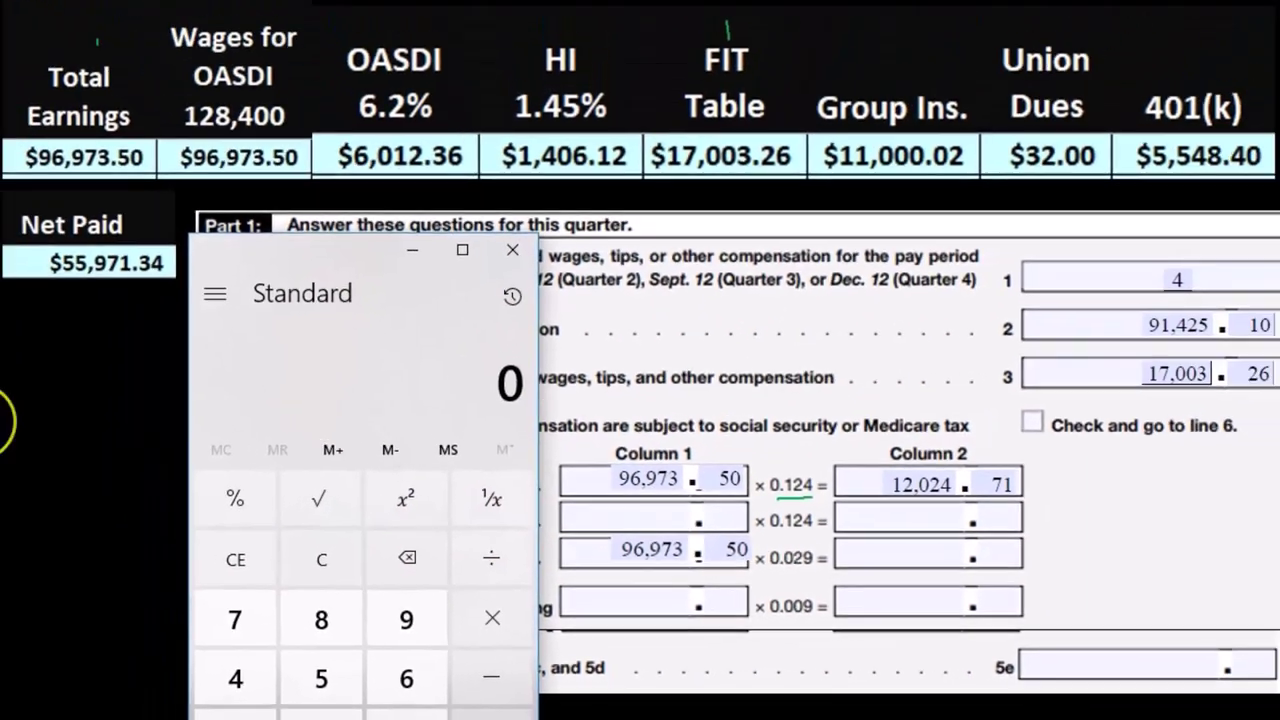
# Step: Multiply the taxable Medicare wages 96,973.50 by 0.029 for line 5c and move the calculator off the form
pyautogui.write('96973.5 ×')
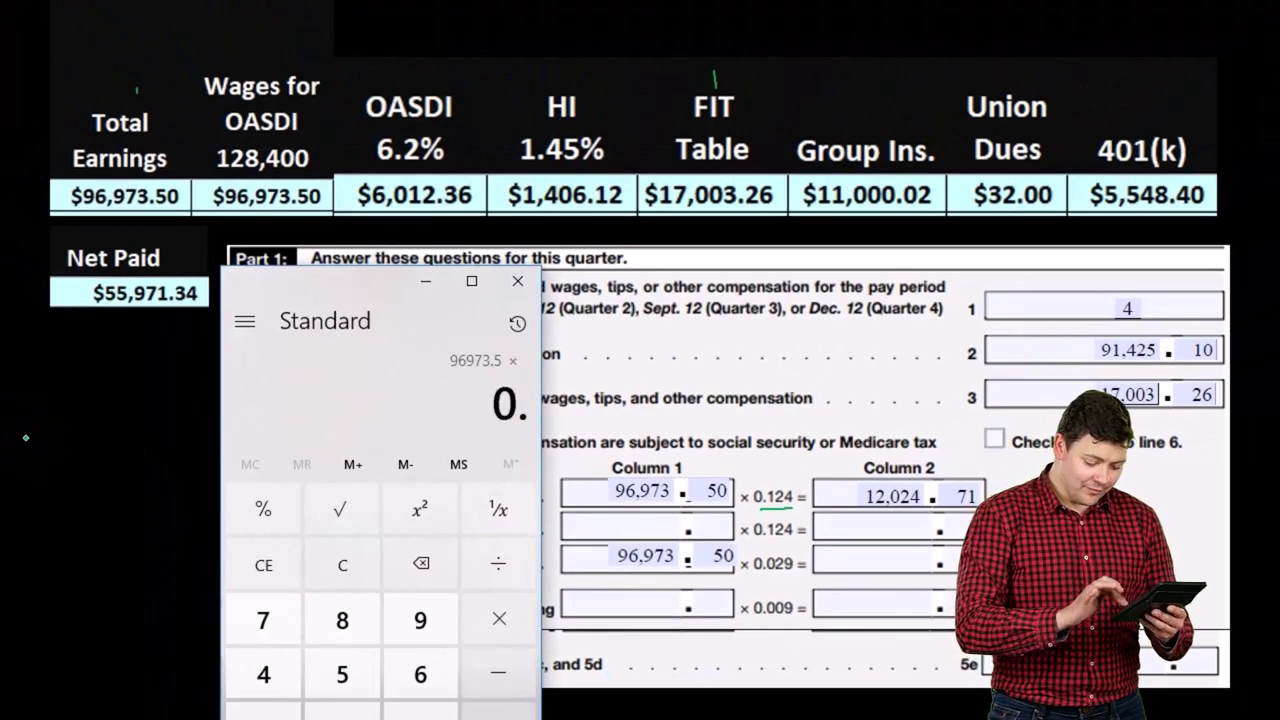
pyautogui.write('29')
pyautogui.press('Return')
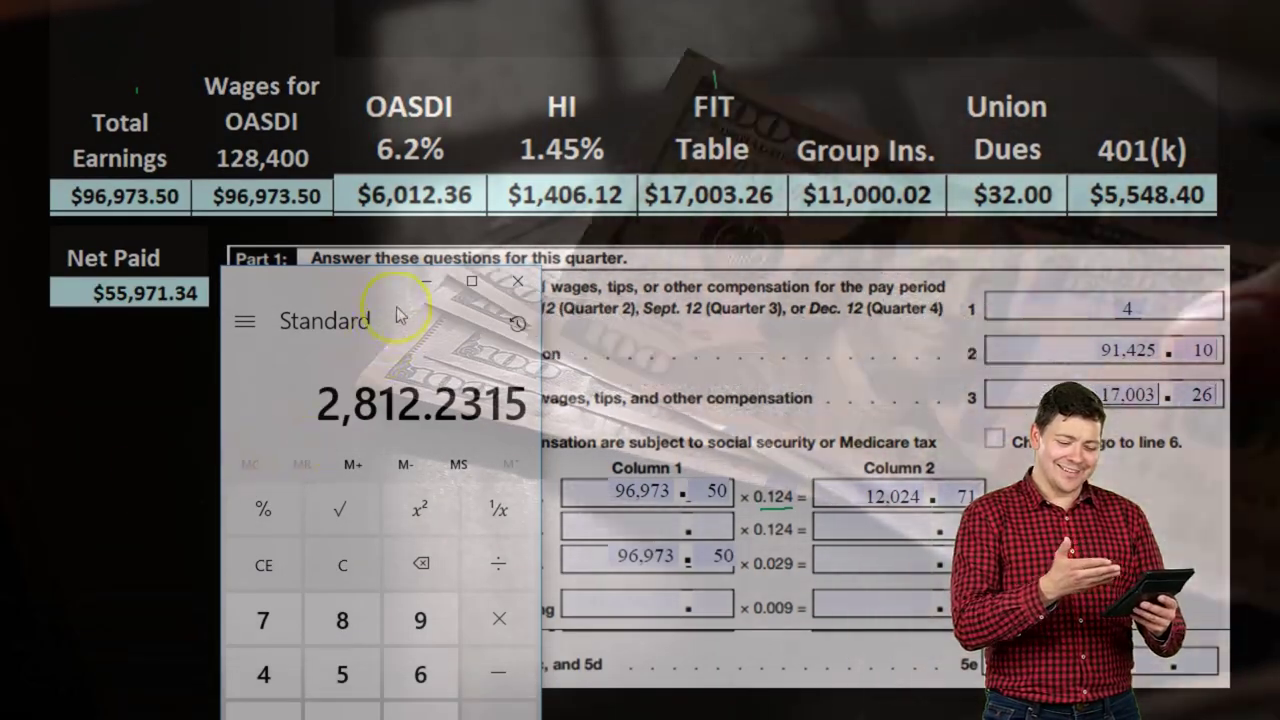
pyautogui.moveTo(327, 287); pyautogui.dragTo(1047, 335)
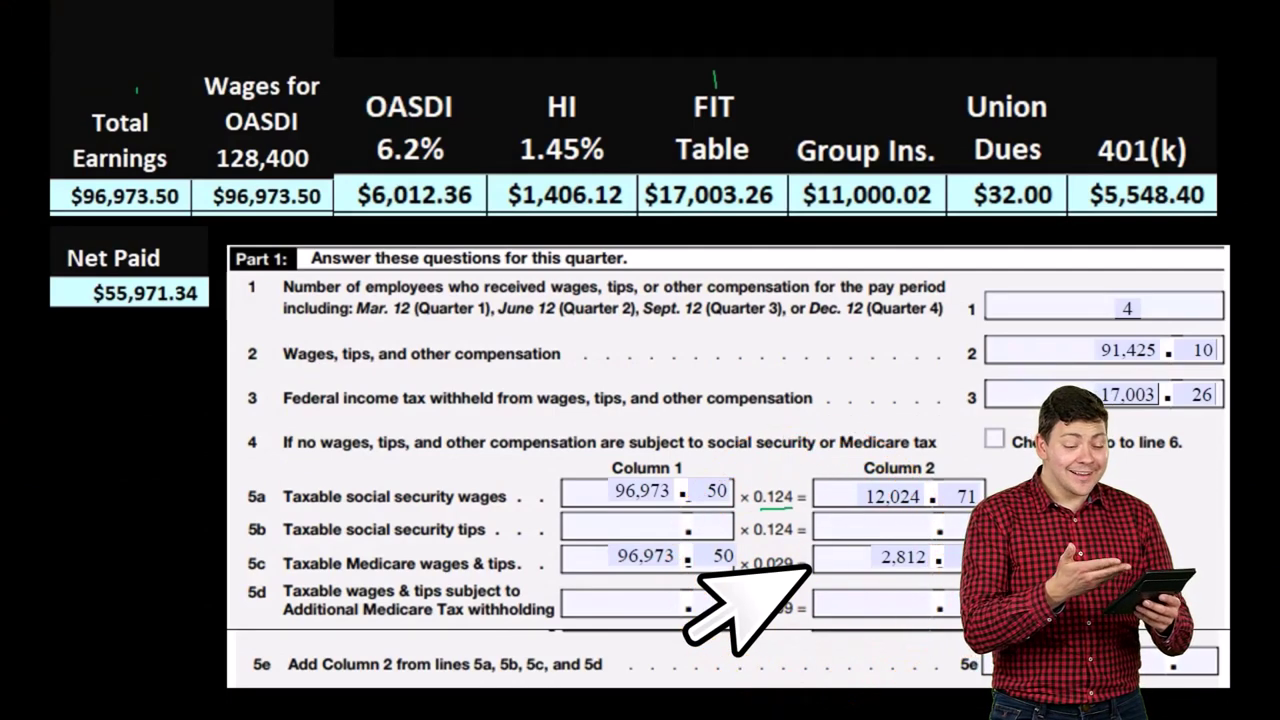
# Step: Bring the calculator back over the form and double the Medicare rate of 0.0145 to check the line 5c multiplier
pyautogui.moveTo(1040, 302); pyautogui.dragTo(258, 300)
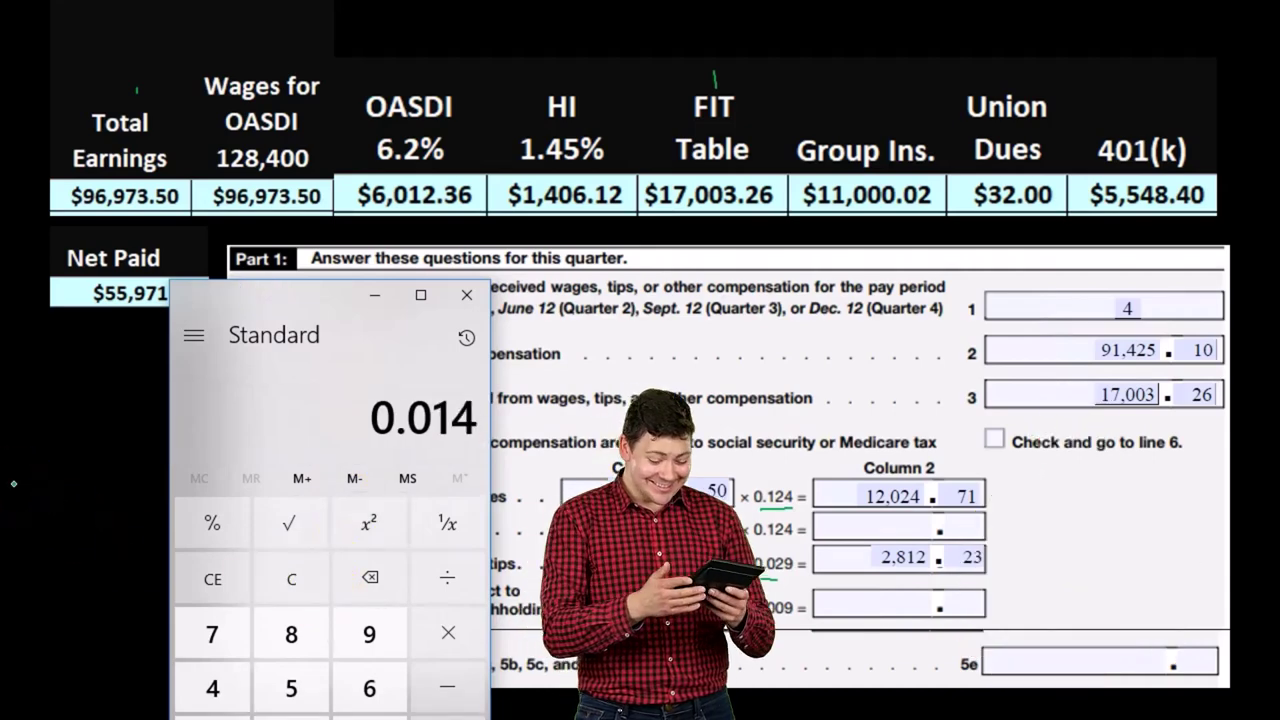
pyautogui.press('2')
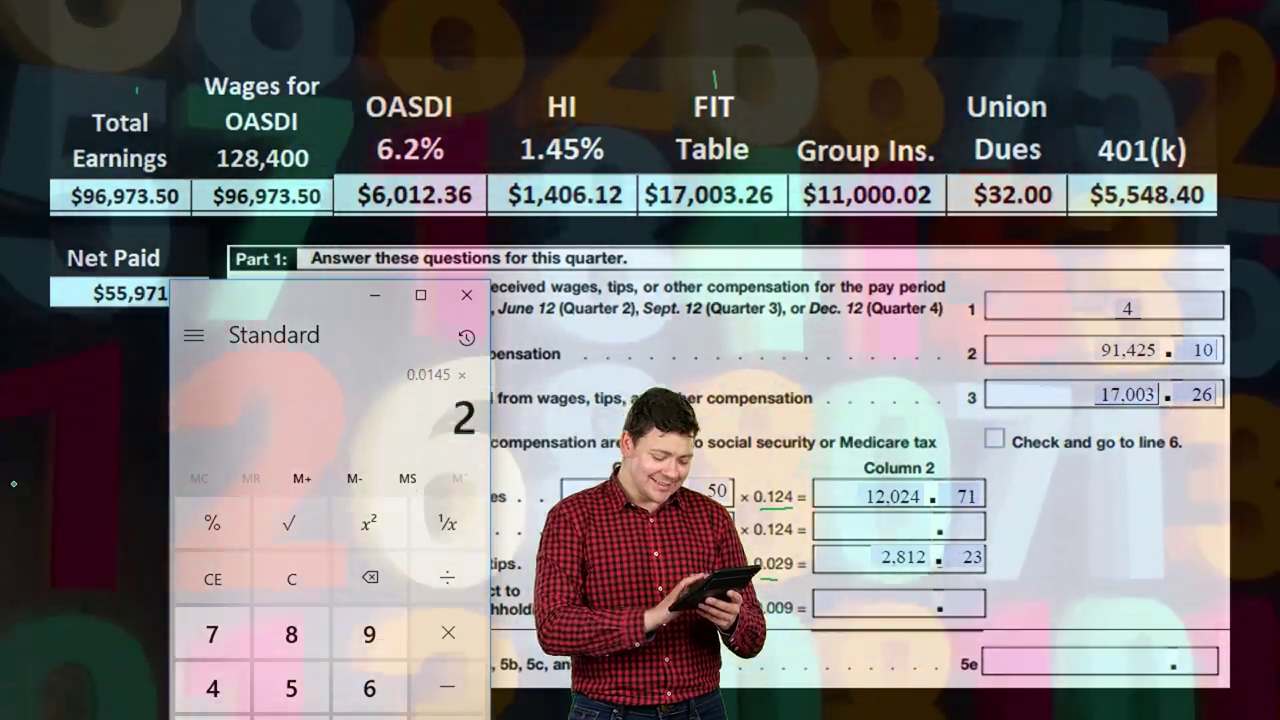
pyautogui.press('Return')
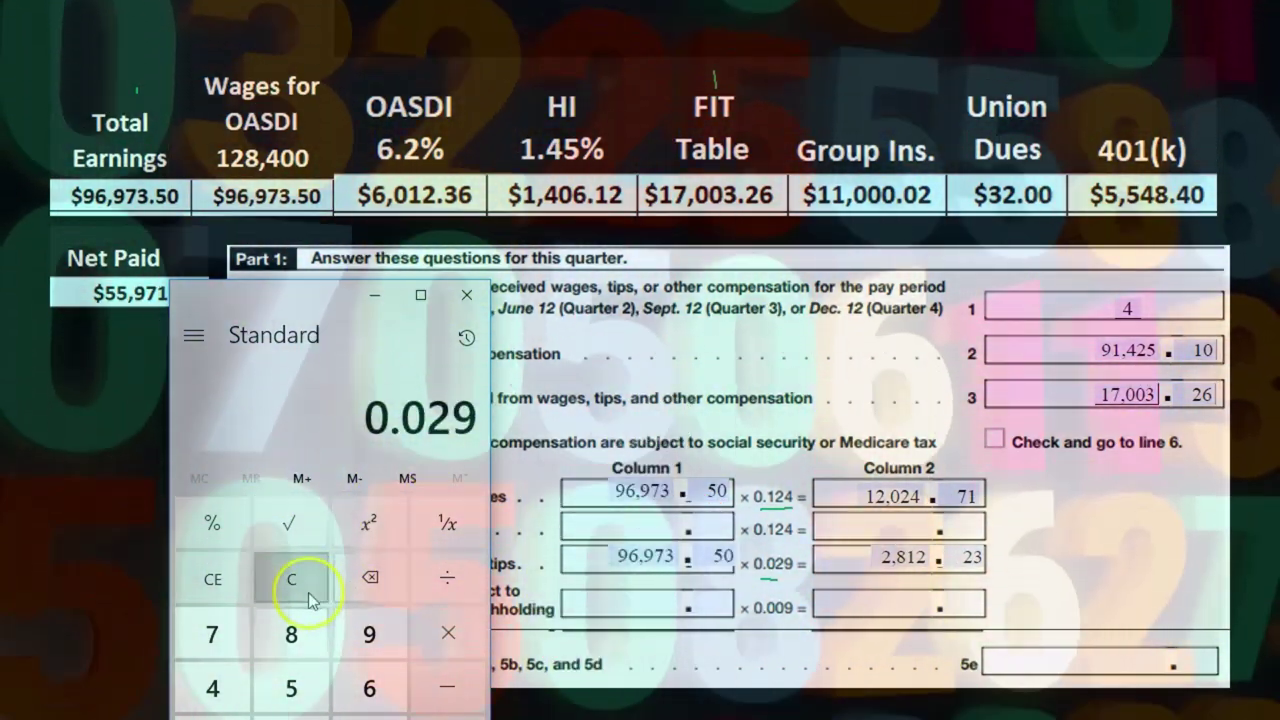
# Step: Clear the calculator, double the HI withholding of 1,406.12 to cross-check line 5c, and close the calculator
pyautogui.click(300, 586)
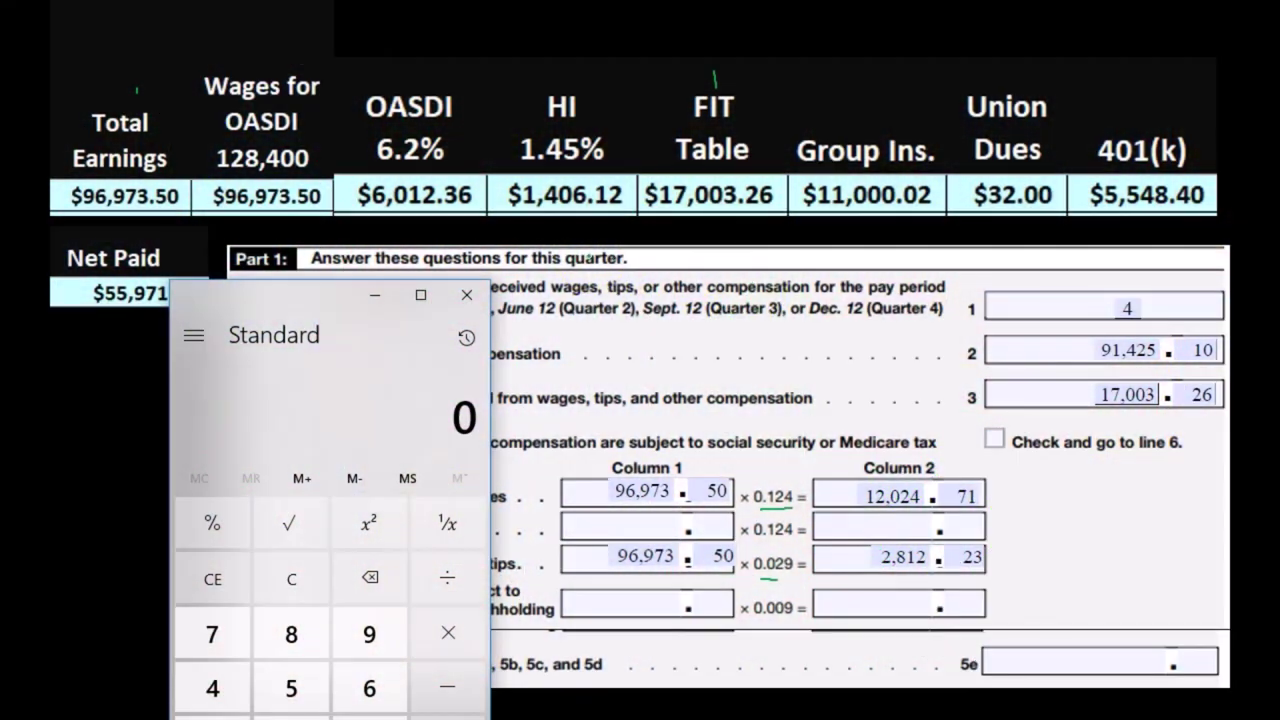
pyautogui.write('1,406.1')
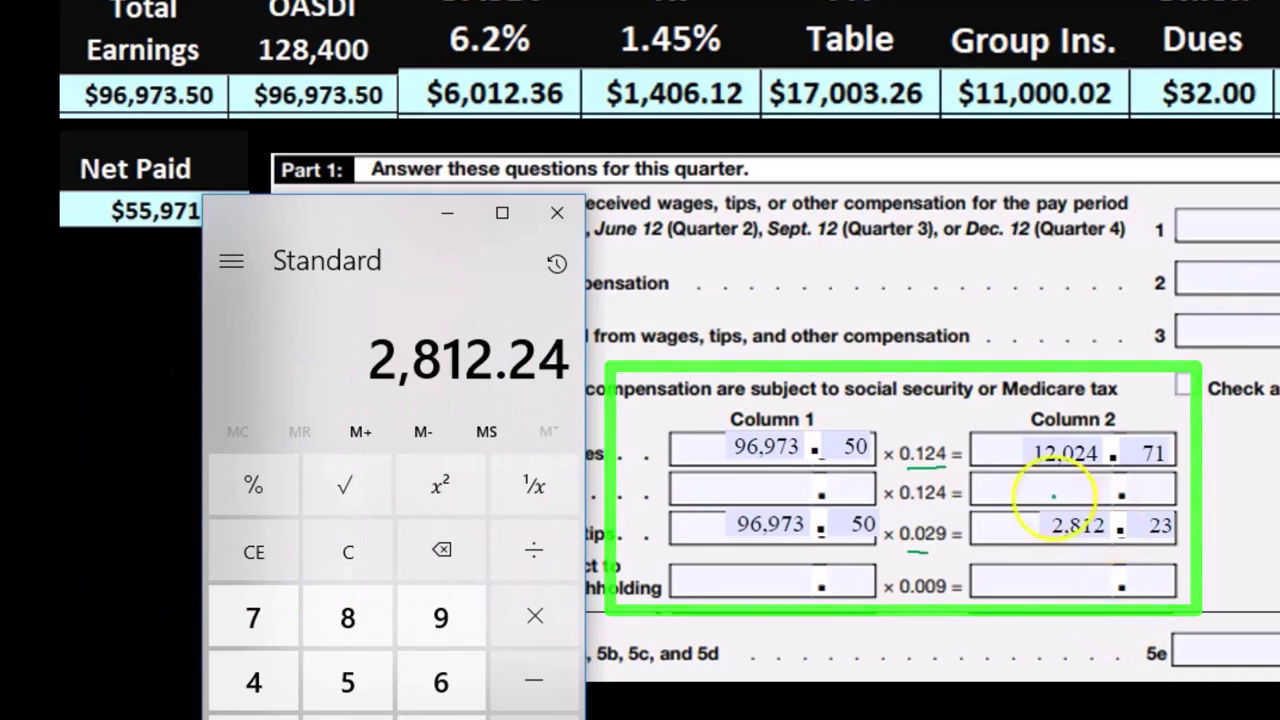
pyautogui.click(557, 213)
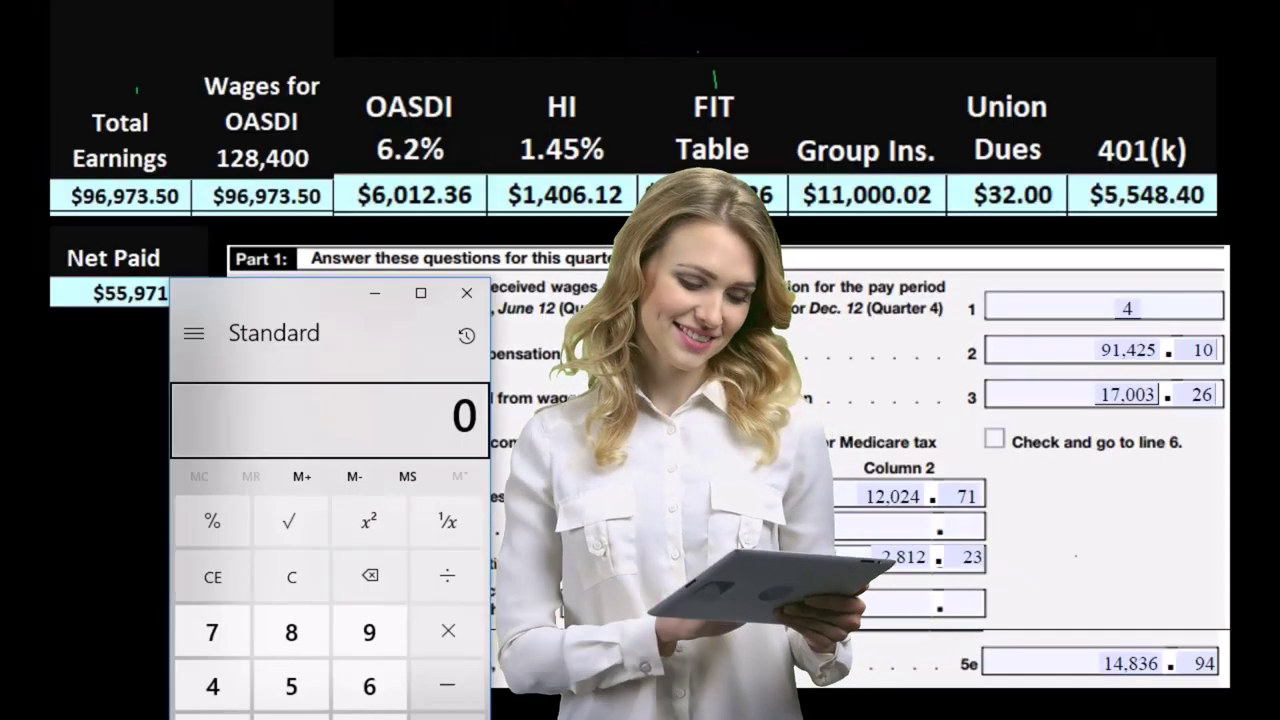
# Step: Reposition the calculator beside Column 2 and add 12,024.71 and 2,812.23 to verify line 5e
pyautogui.moveTo(317, 296); pyautogui.dragTo(620, 290)
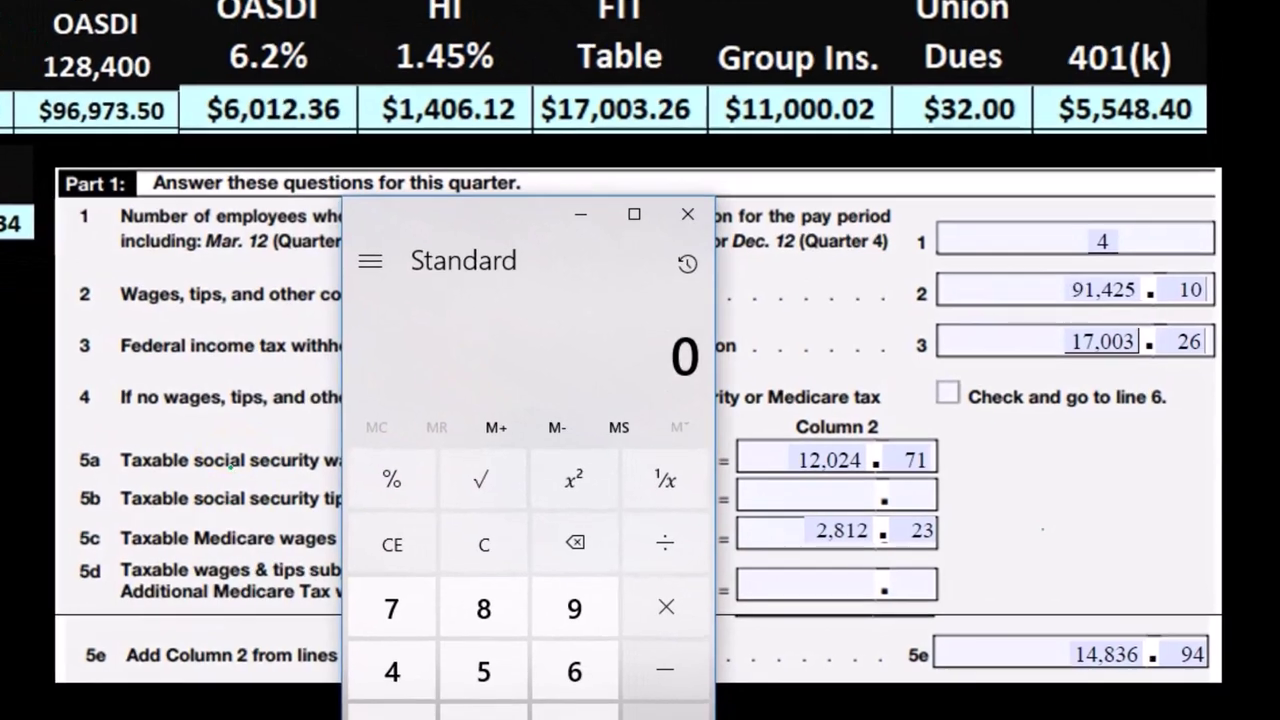
pyautogui.write('12024')
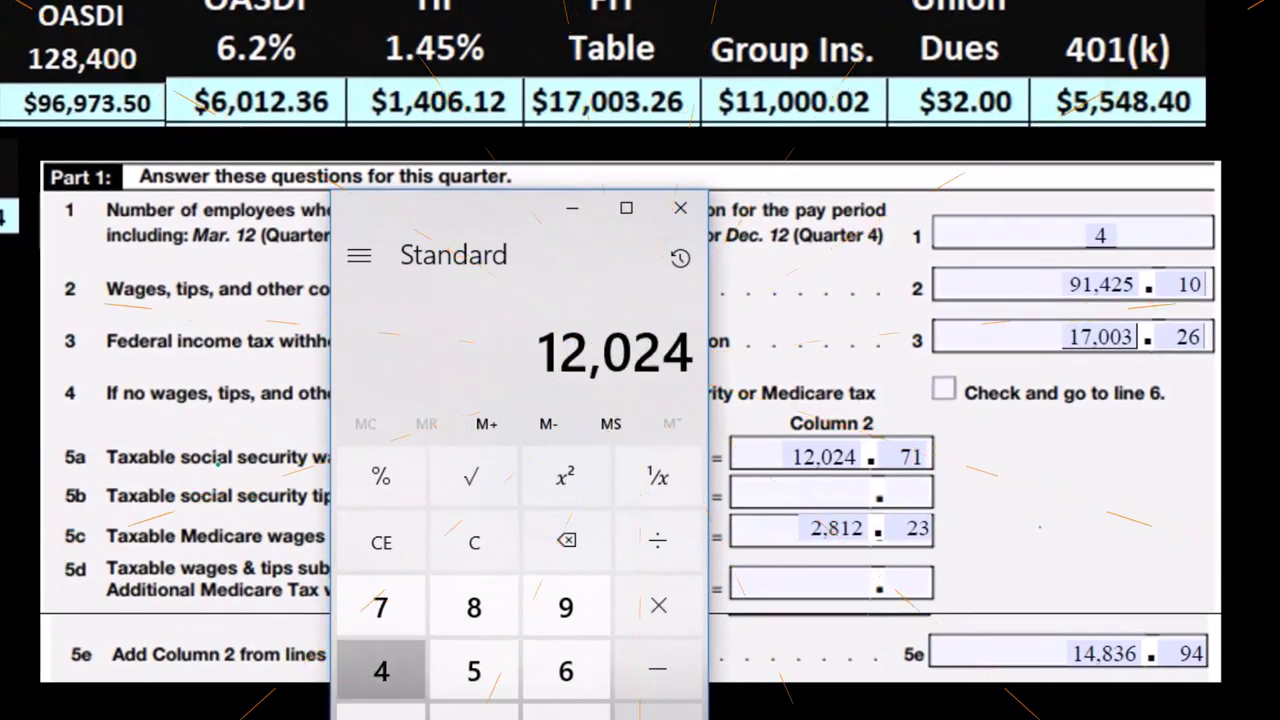
pyautogui.write('12.23')
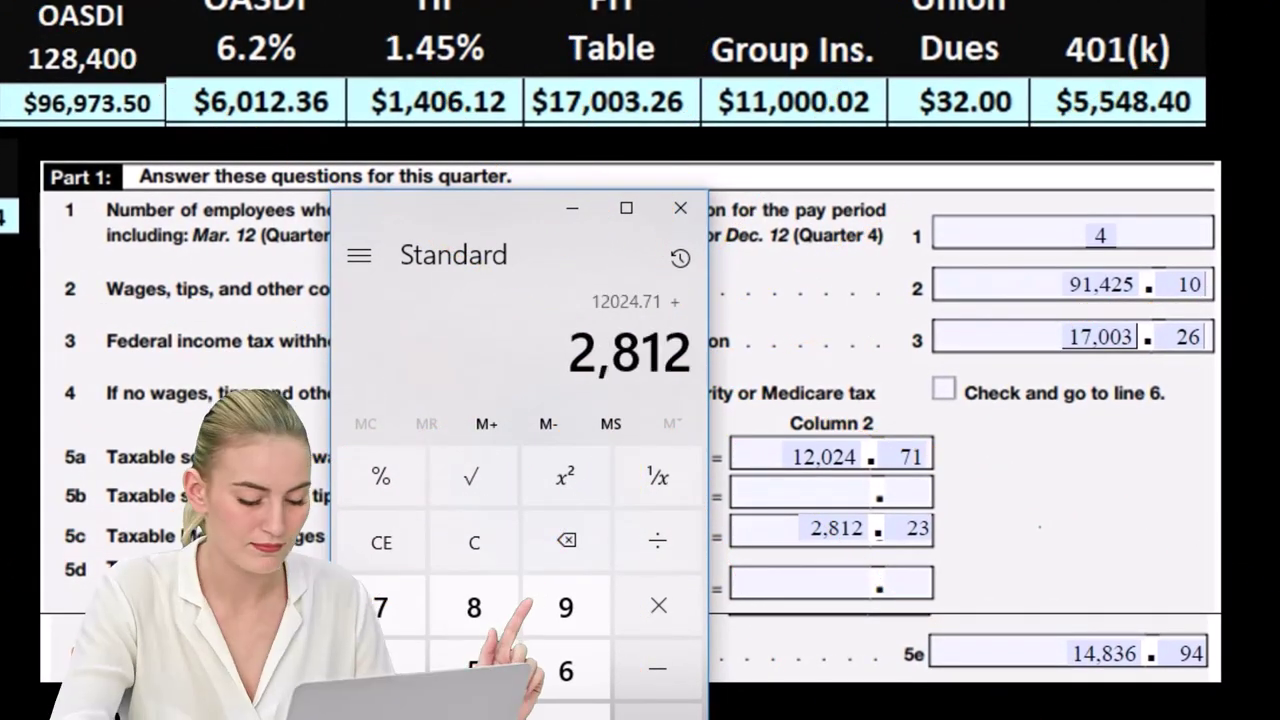
pyautogui.press('Return')
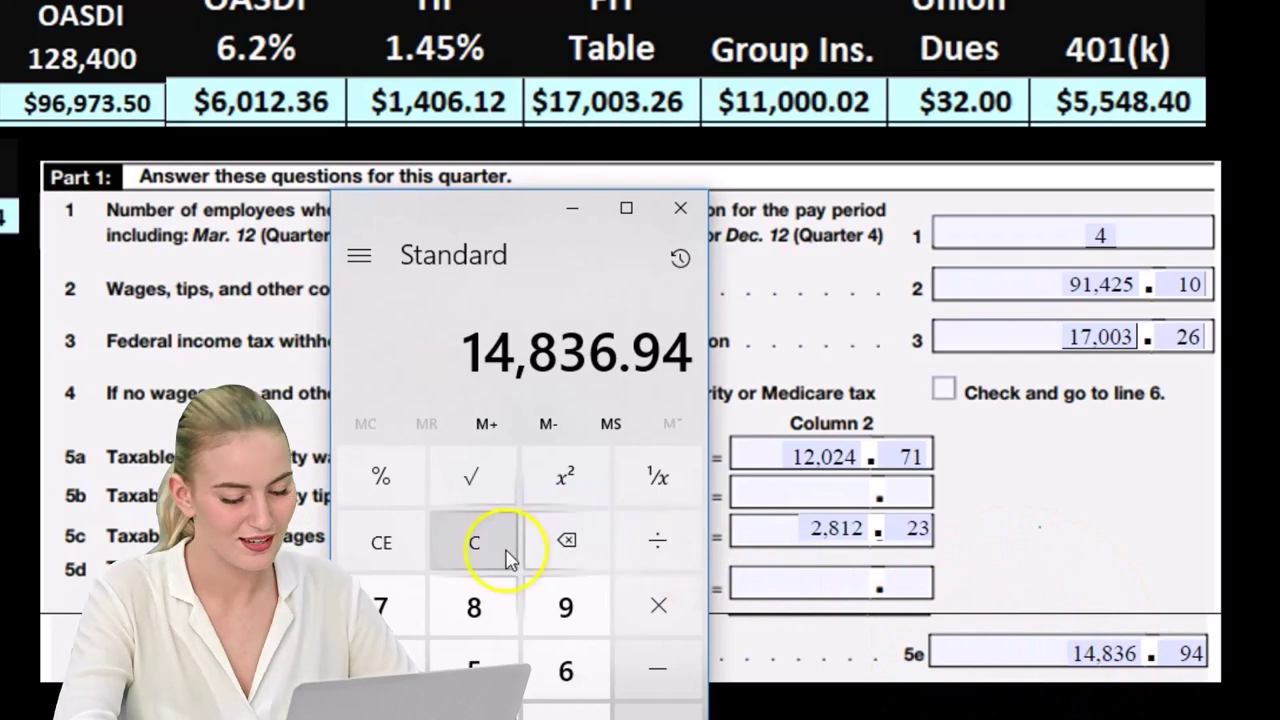
# Step: Add the federal income tax withheld, 17,003.26, to the line 5e total to get total taxes for line 6
pyautogui.click(658, 712)
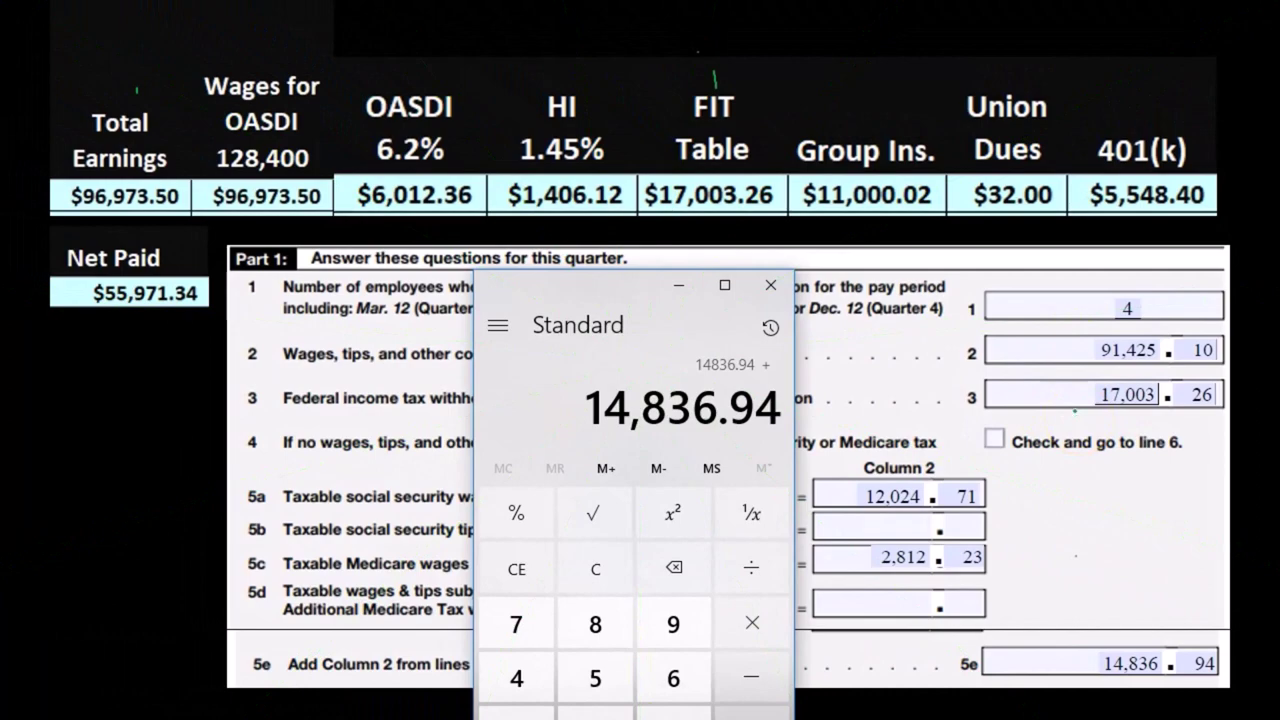
pyautogui.write('17003.26')
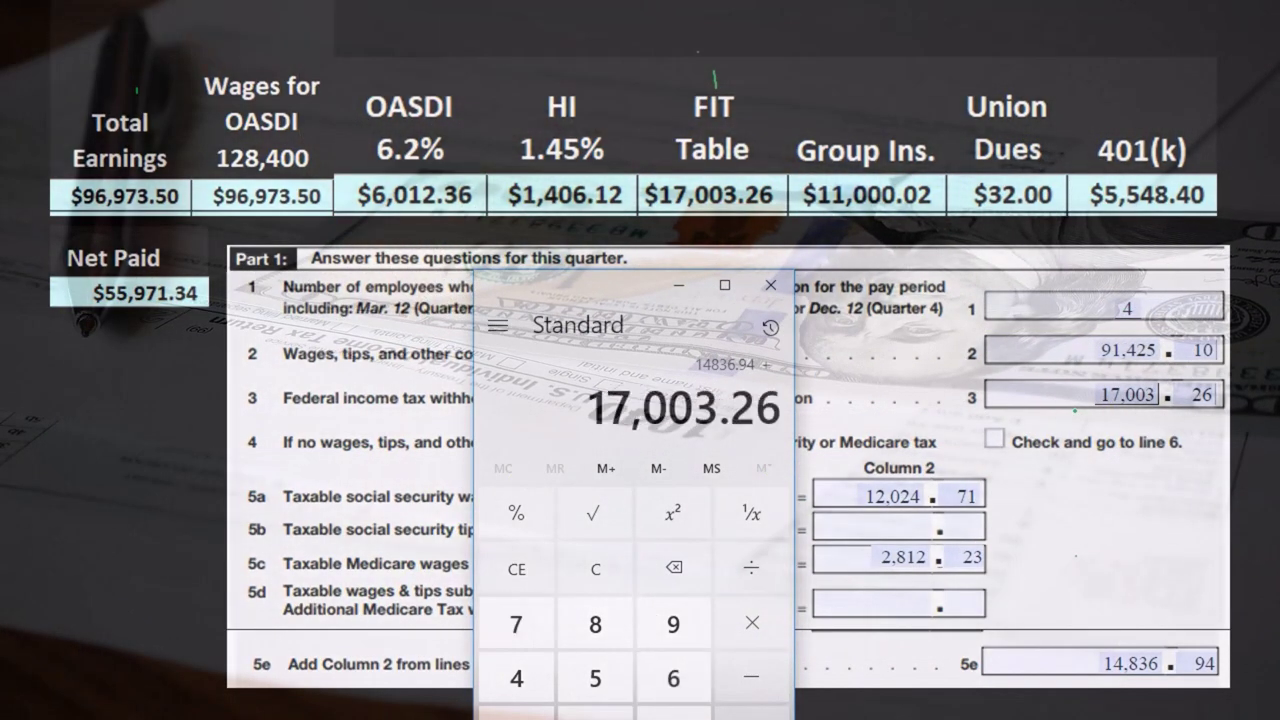
pyautogui.press('Return')
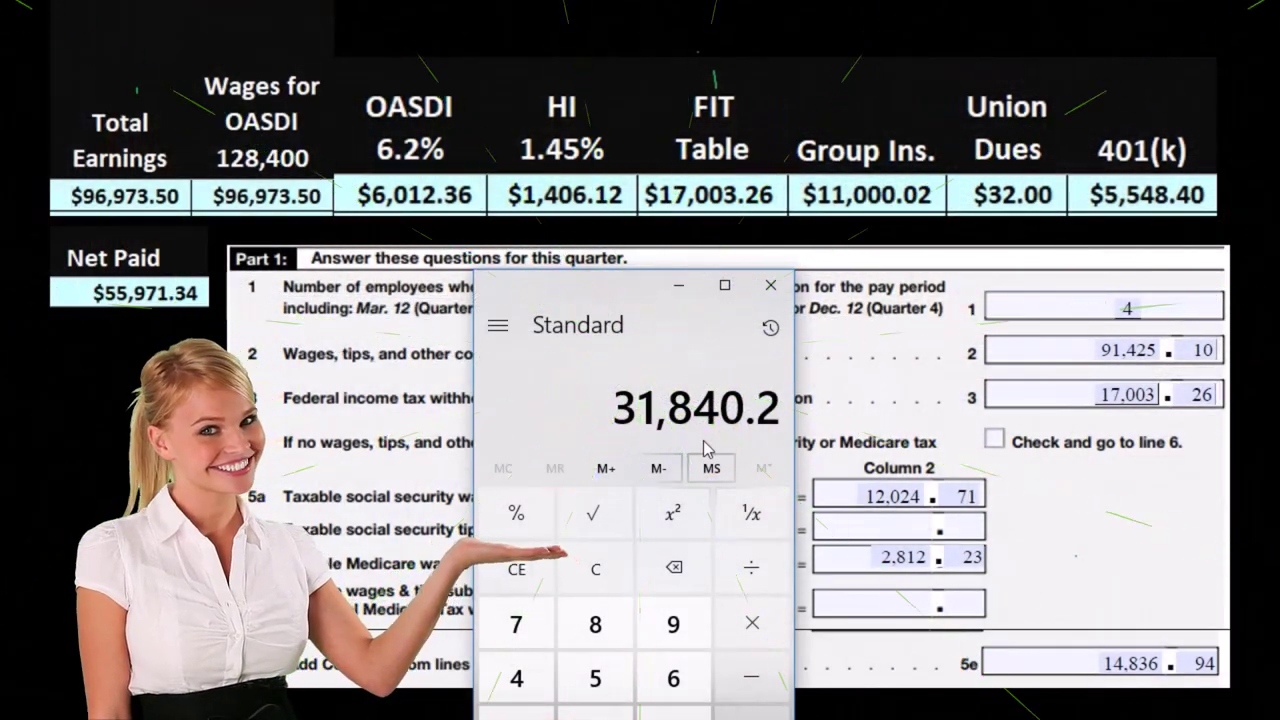
pyautogui.click(653, 372)
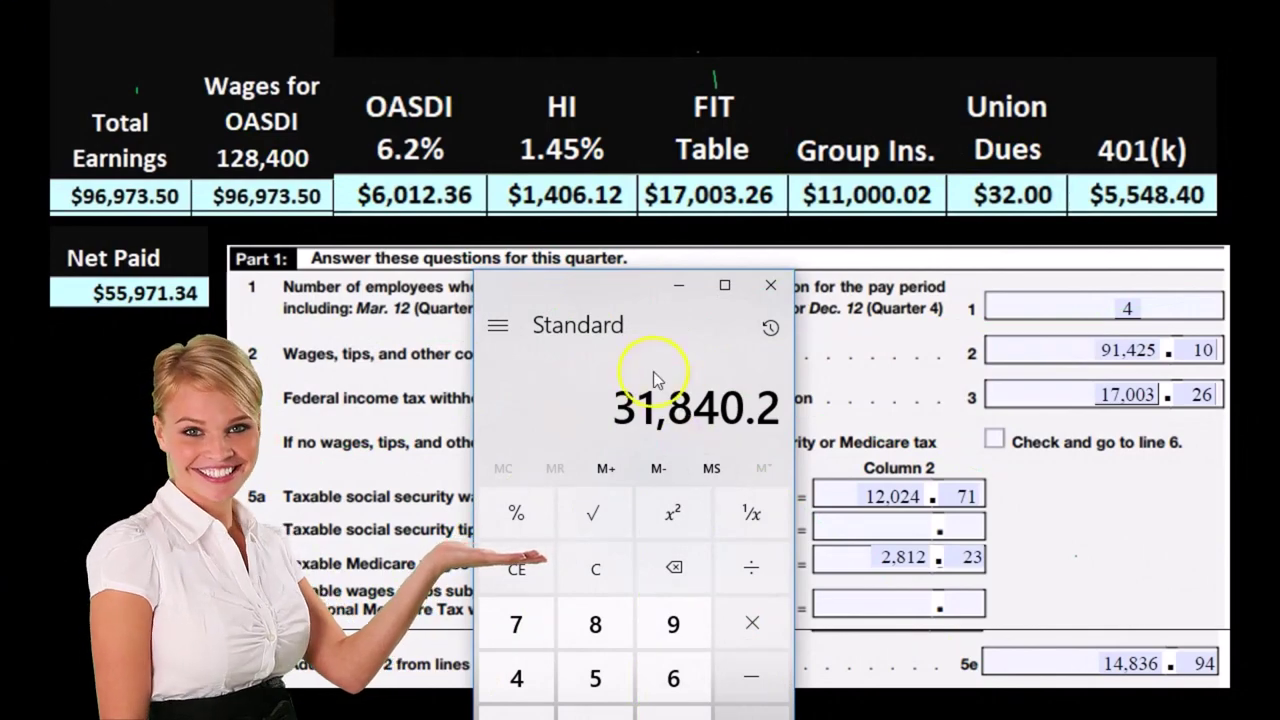
pyautogui.click(606, 291)
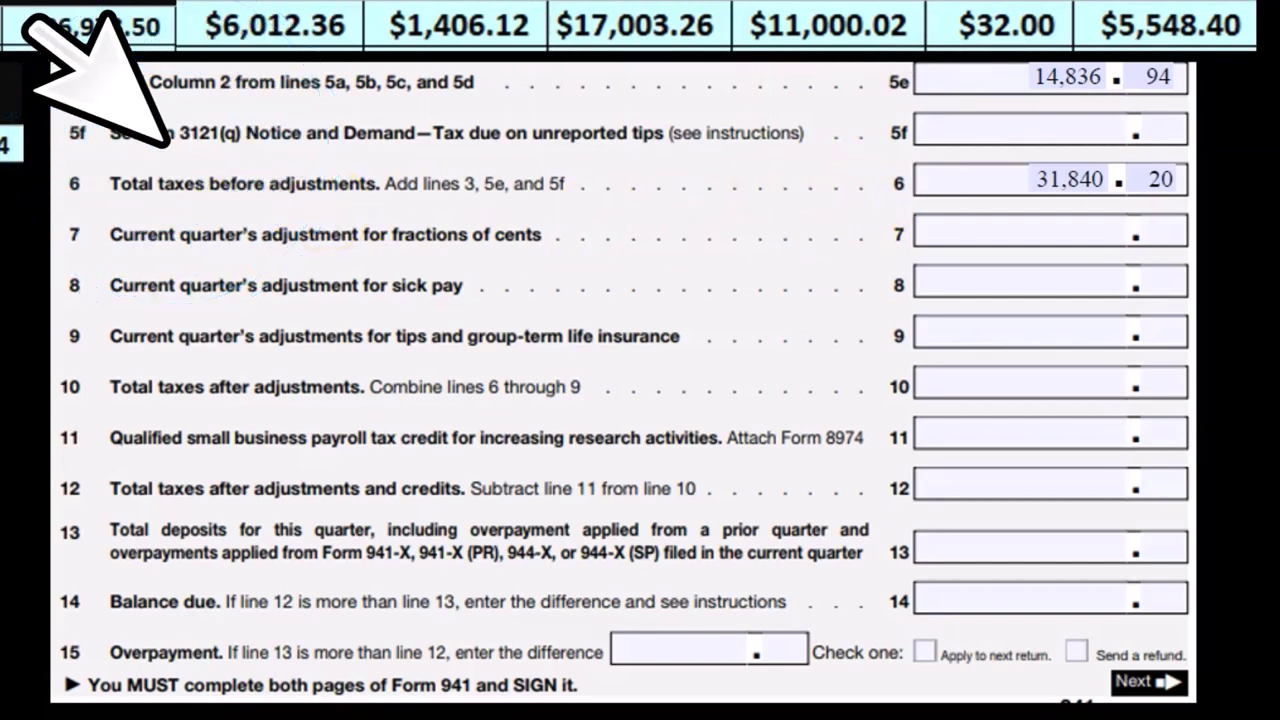
# Step: Mark the total taxes after adjustments and credits on line 12 with a green pen stroke
pyautogui.hotkey('alt', 'Tab')
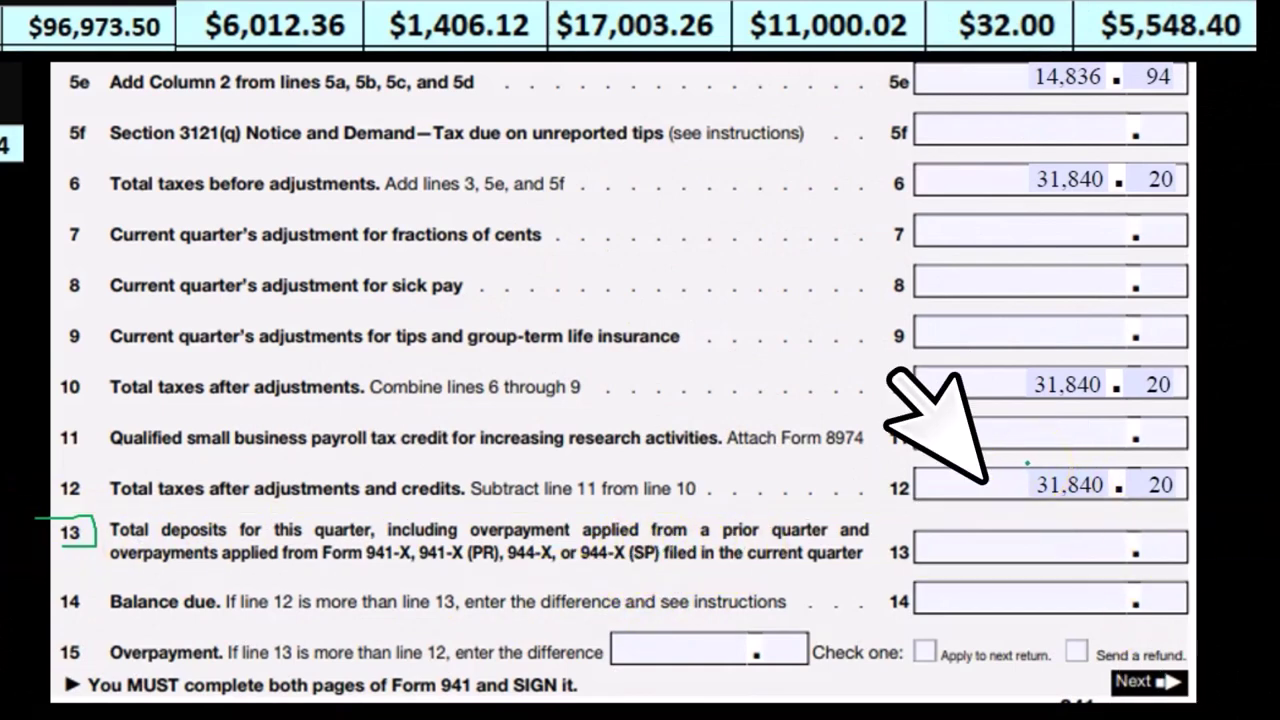
pyautogui.moveTo(1025, 480); pyautogui.dragTo(1104, 507)
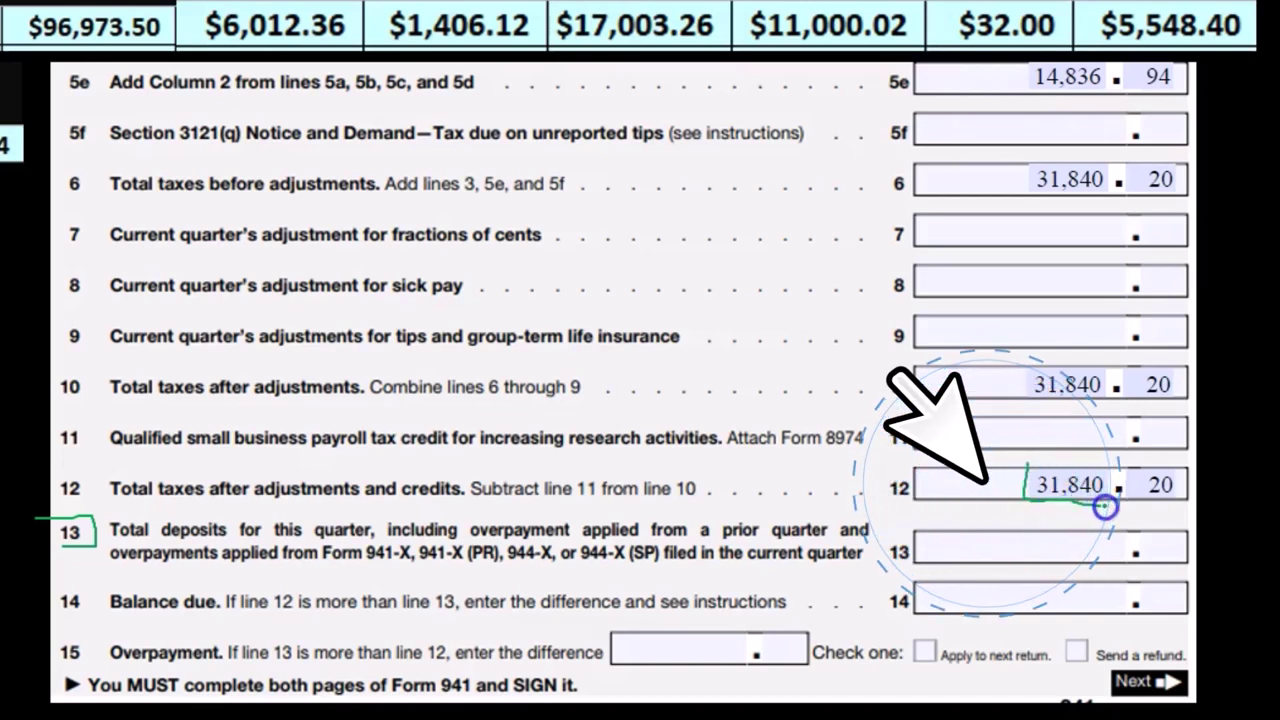